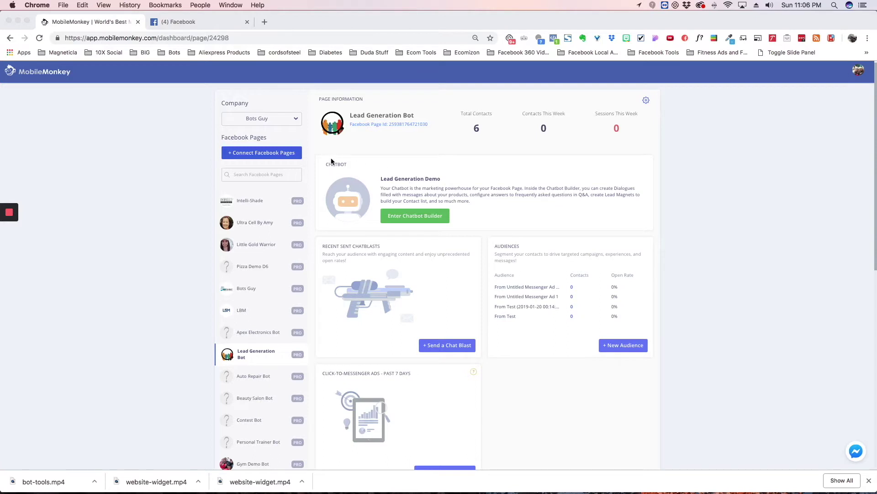
Switch the active company to Ant Aggs to browse its pages
click(296, 120)
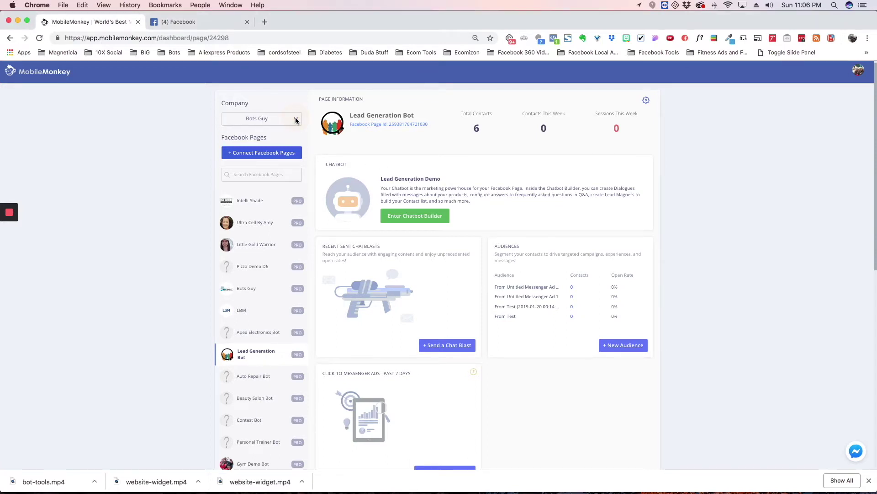
click(295, 120)
click(294, 119)
click(273, 120)
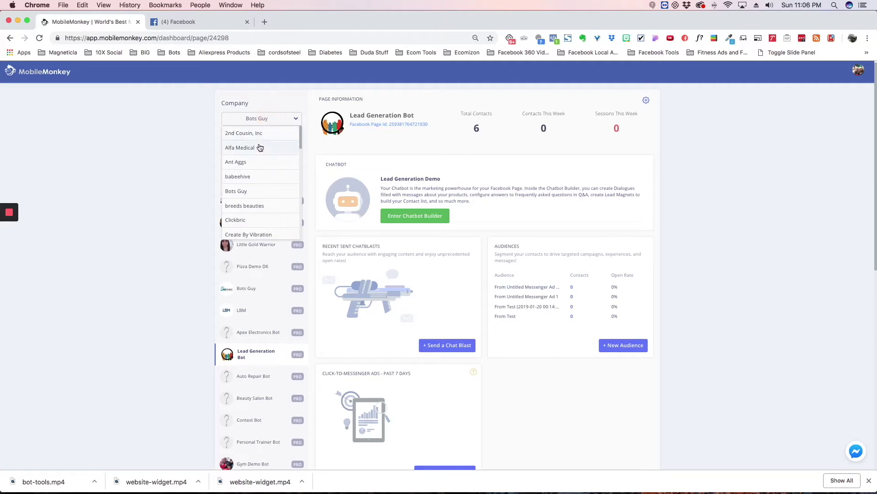
click(257, 168)
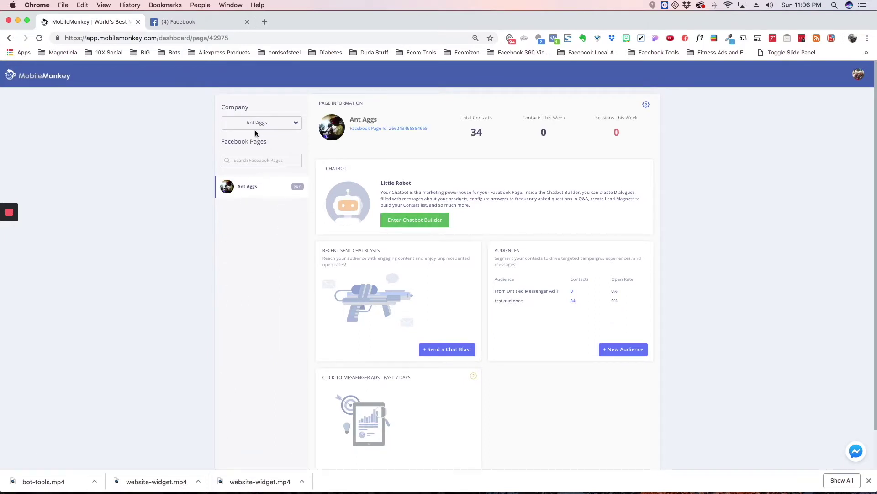
Switch back to the Bots Guy company, now showing its Intelli-Shade page
click(258, 125)
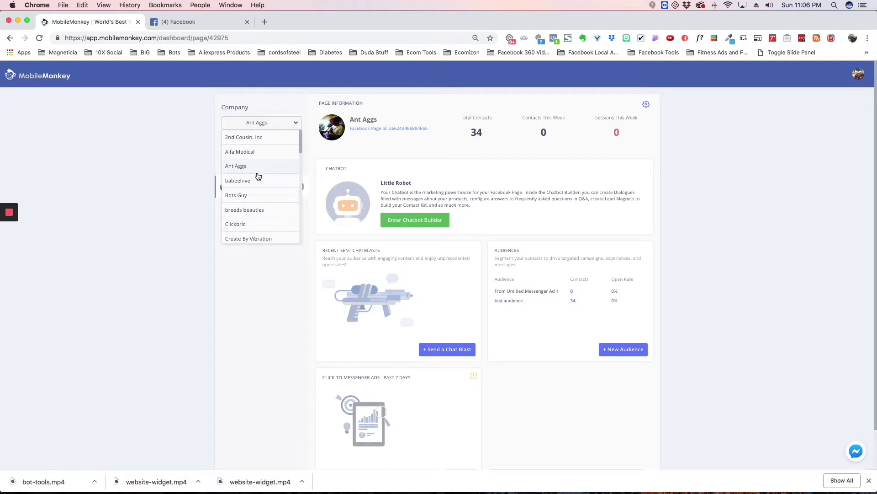
click(258, 189)
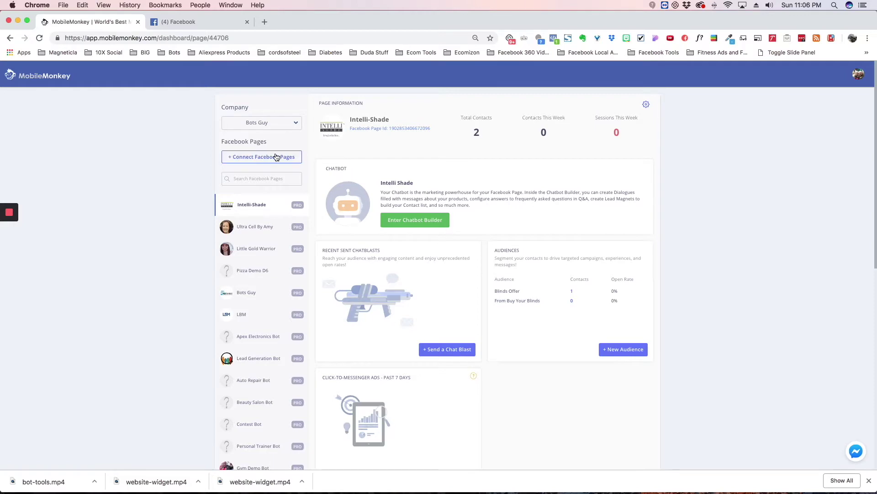
click(261, 156)
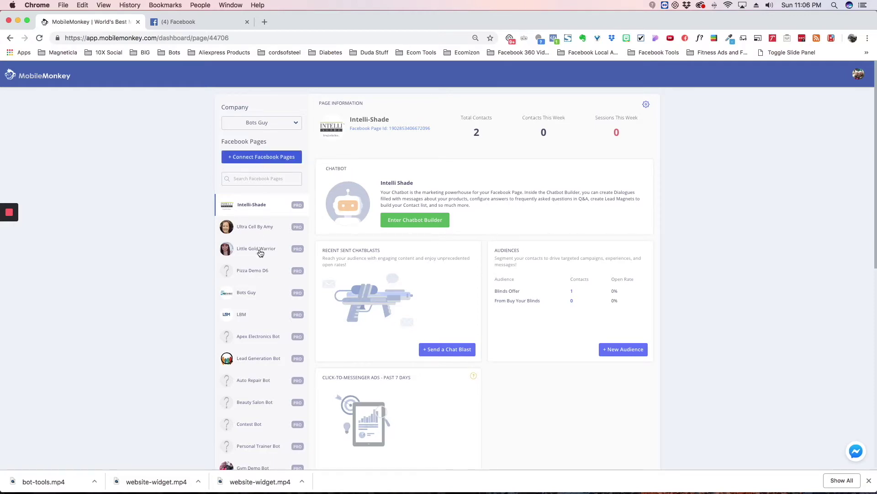
scroll(268, 306, down, 1)
scroll(268, 306, down, 10)
scroll(234, 227, up, 10)
click(267, 157)
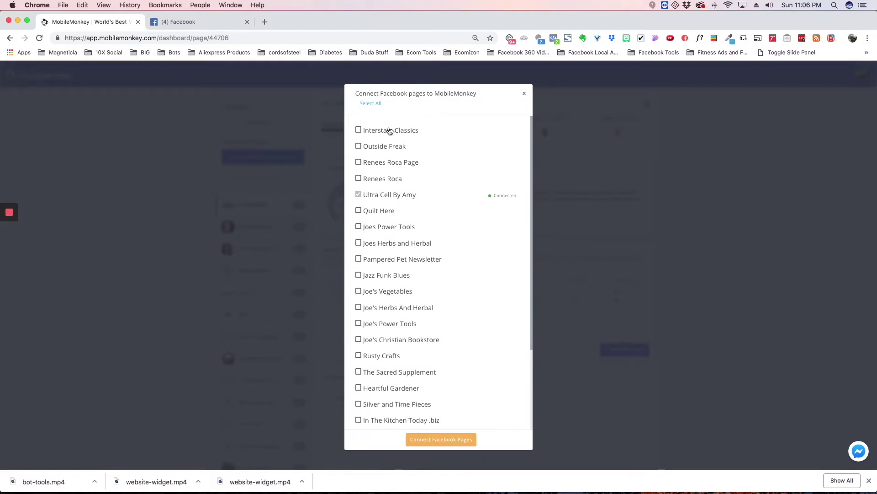
click(524, 94)
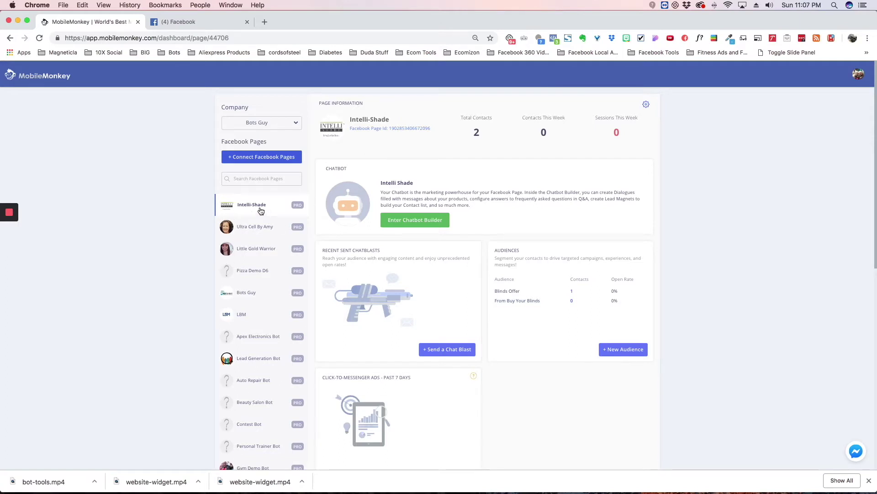
View the Pizza Demo D6 page's dashboard, then the Lead Generation Bot page's dashboard
click(252, 273)
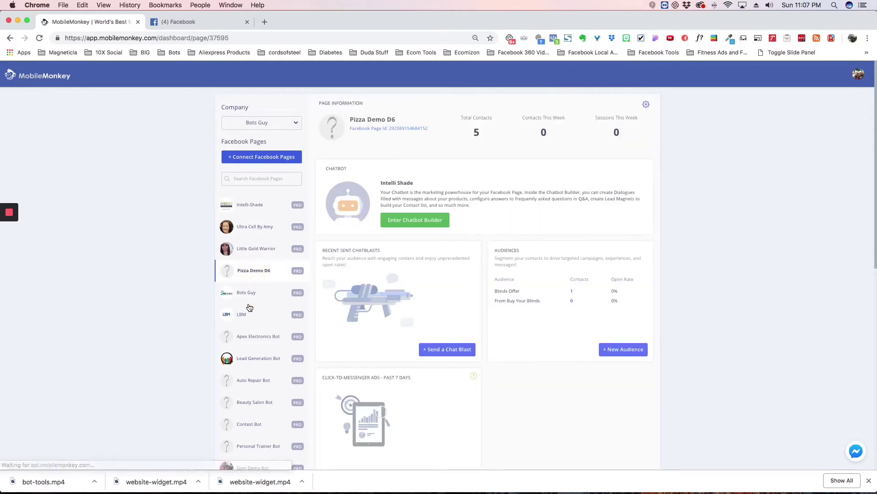
click(246, 362)
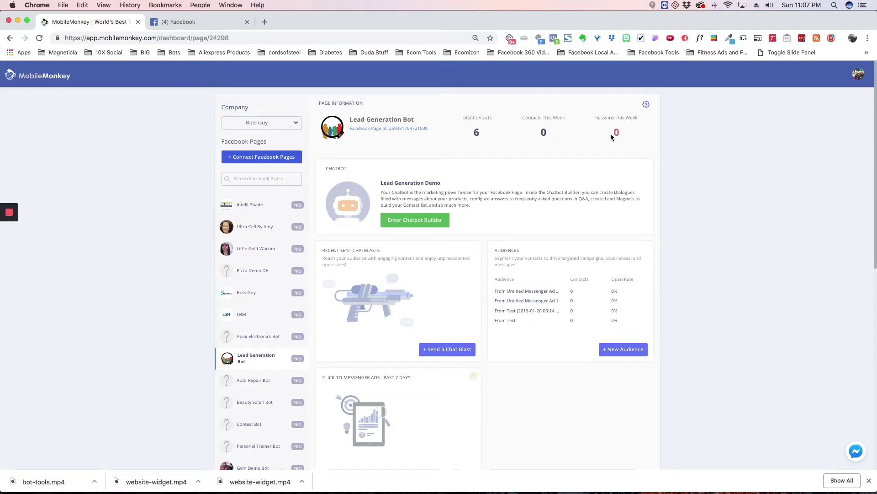
In Lead Generation Bot settings, check ad accounts, refresh the Facebook connection, and expand the transfer options
click(646, 105)
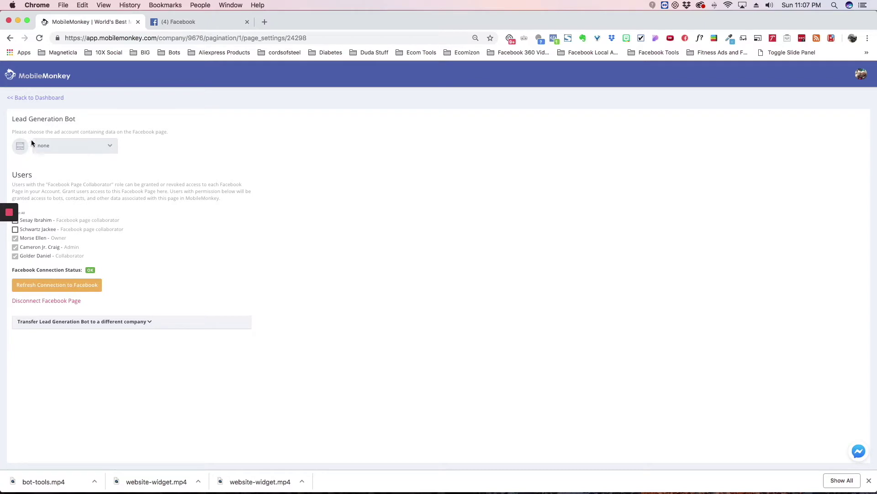
click(112, 149)
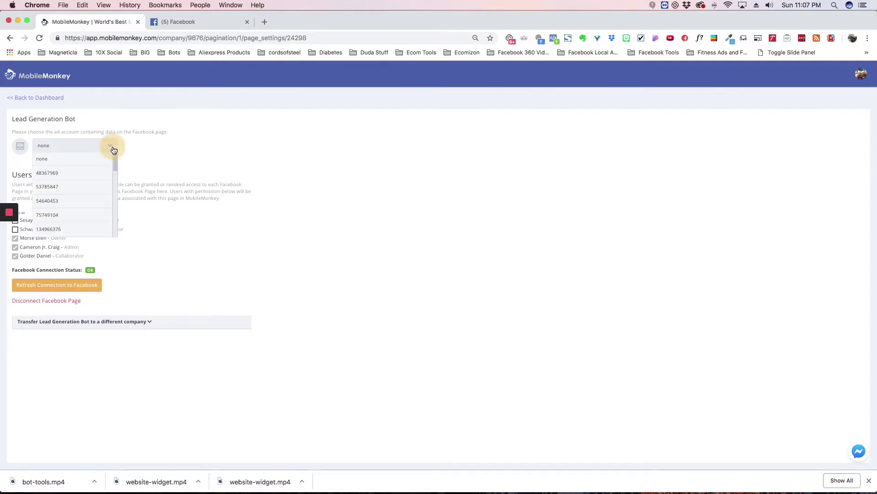
click(150, 148)
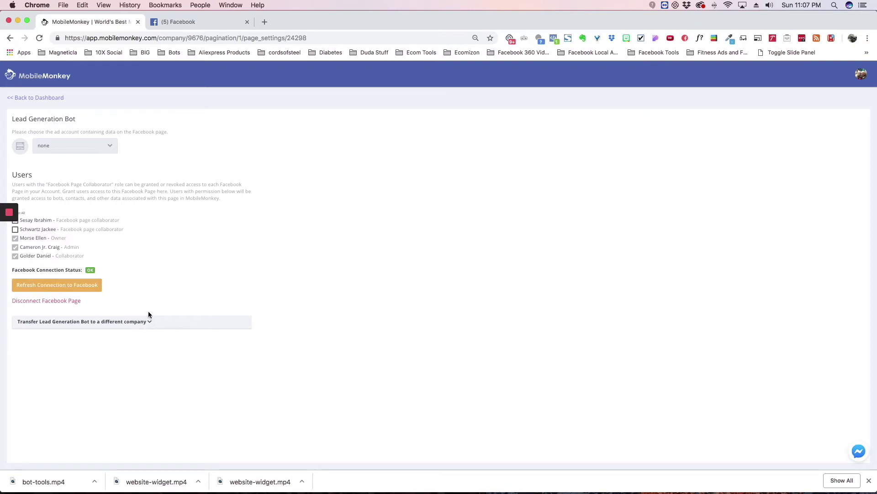
click(28, 285)
click(148, 323)
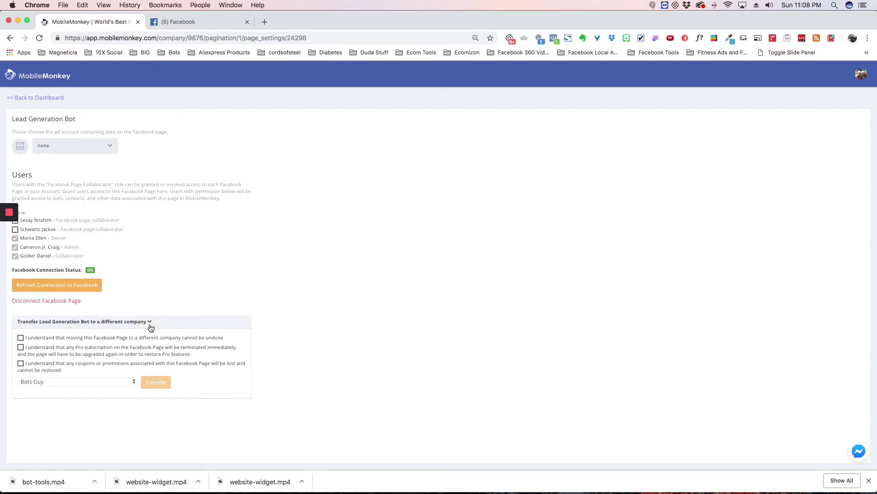
Review the transfer target companies, keep Bots Guy selected, and bring up the account menu
click(123, 382)
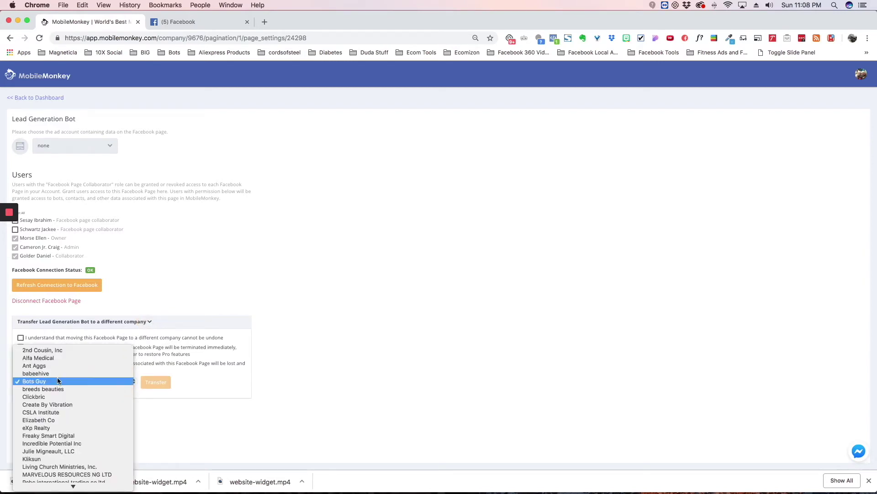
click(190, 406)
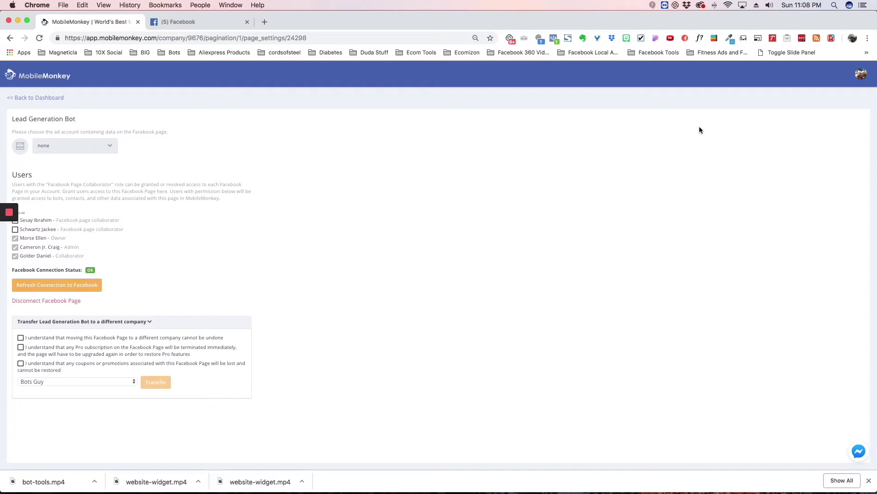
click(862, 75)
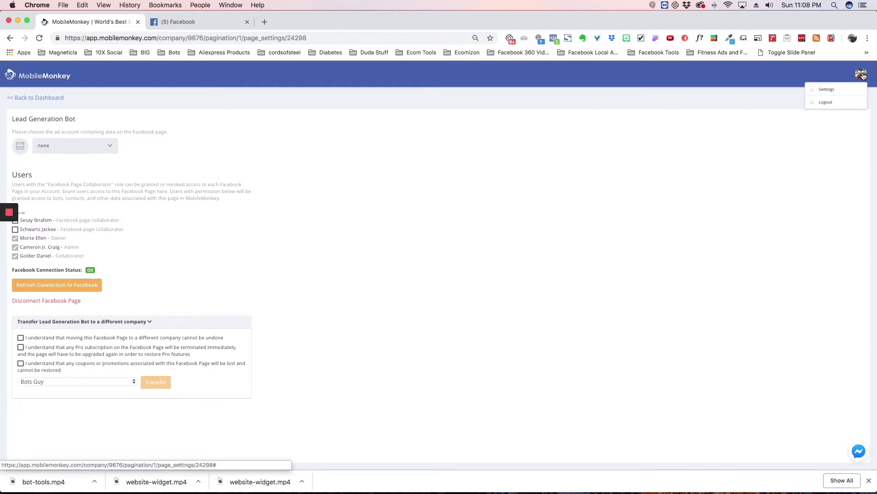
Go to Settings > Users and edit the Admin user to see their Facebook page access
click(828, 89)
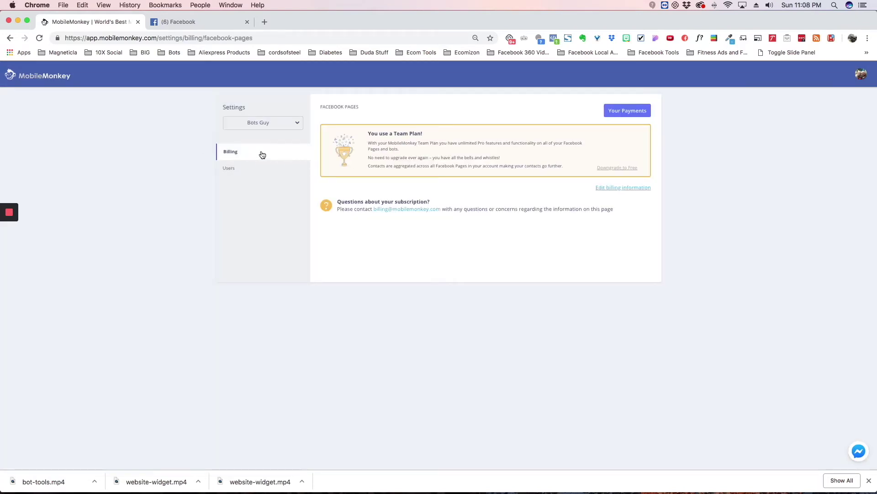
click(233, 169)
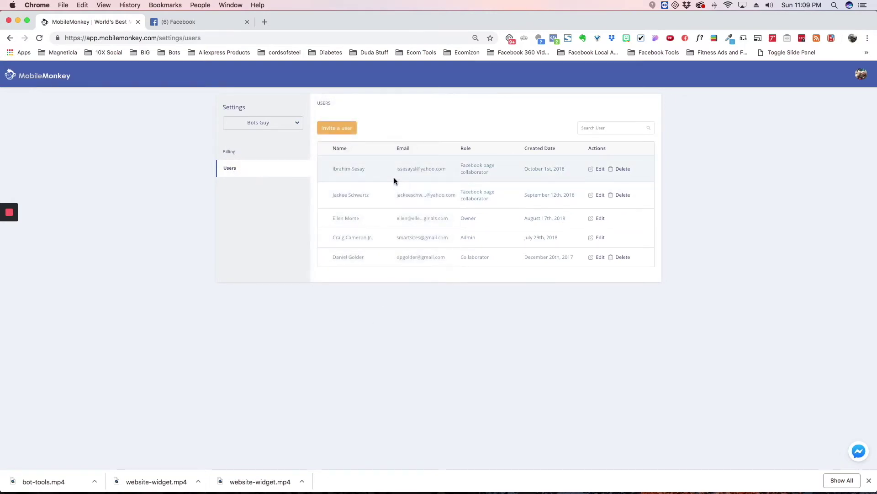
click(600, 237)
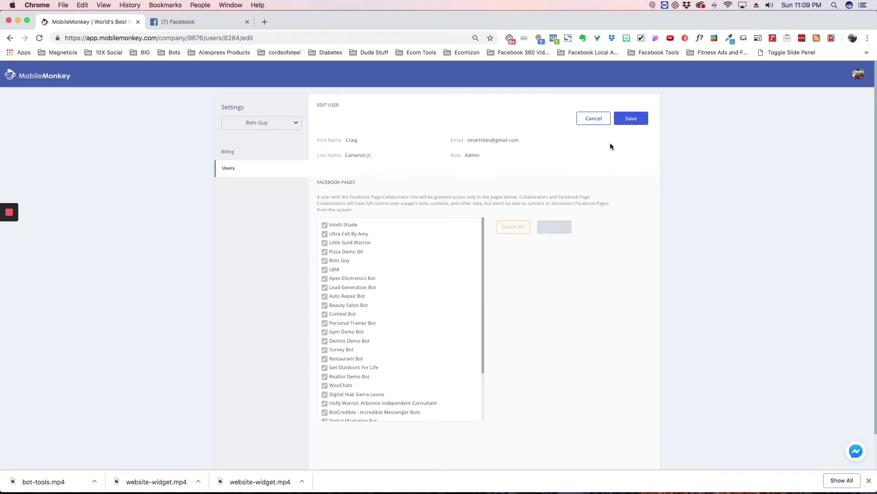
Check the first user's Facebook page collaborator role without saving, then start inviting a new user
click(590, 119)
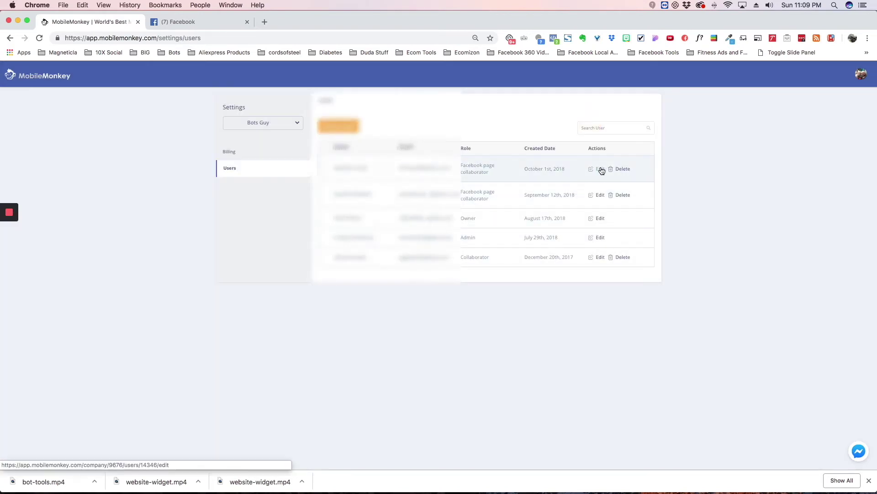
click(599, 169)
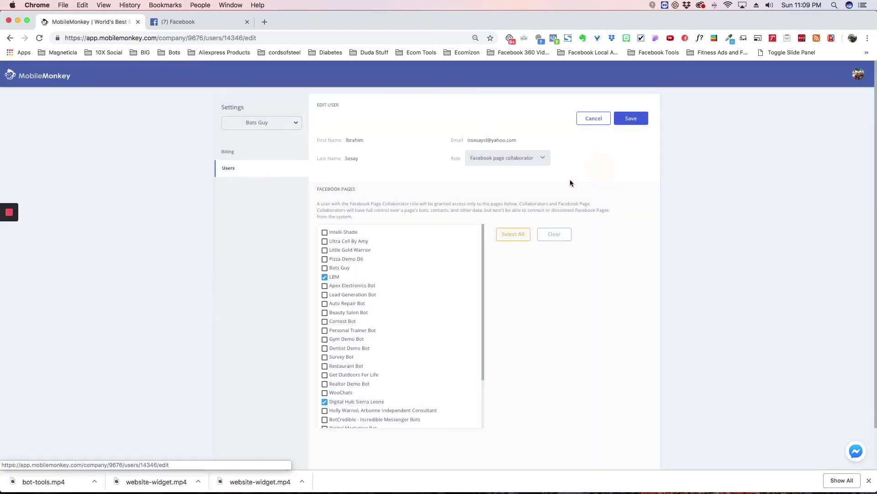
click(543, 159)
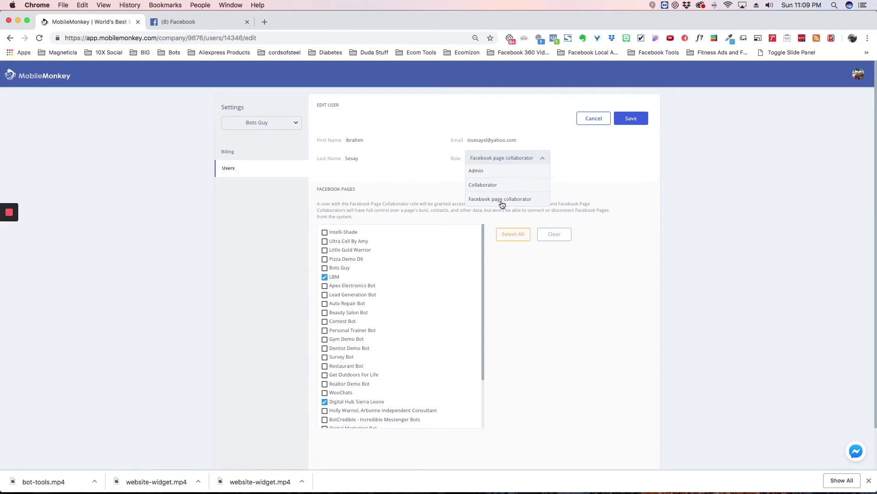
click(579, 186)
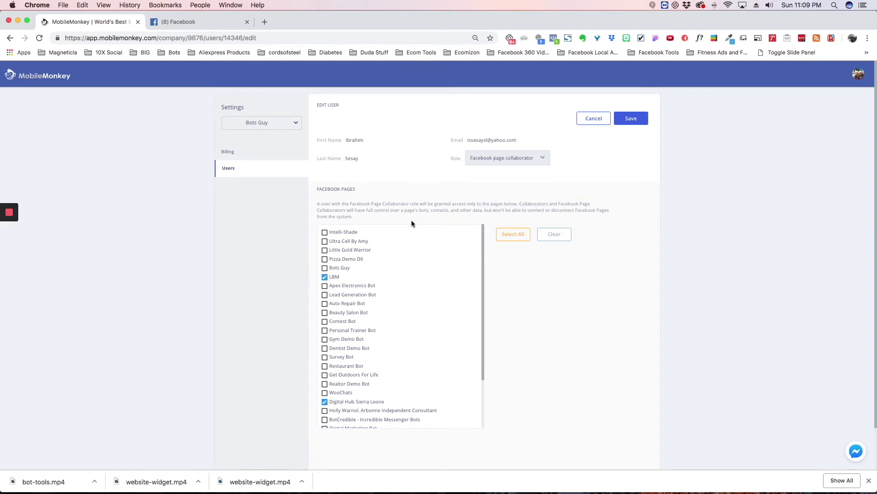
click(584, 122)
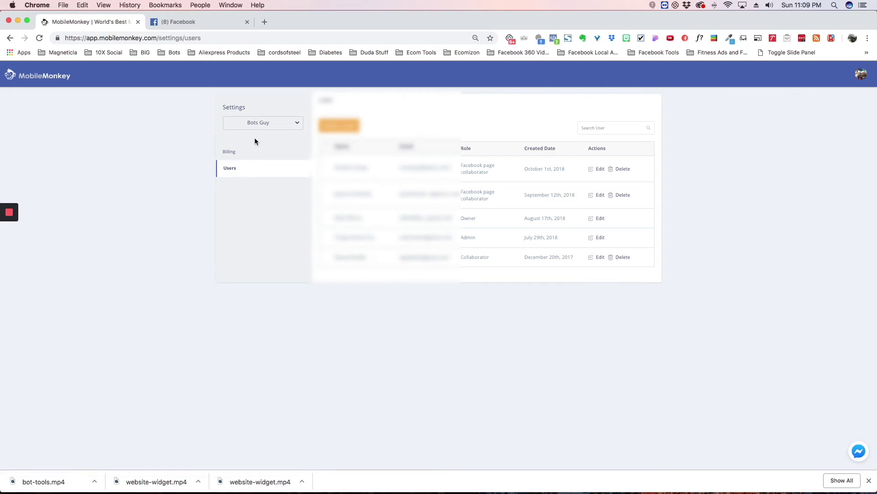
click(339, 126)
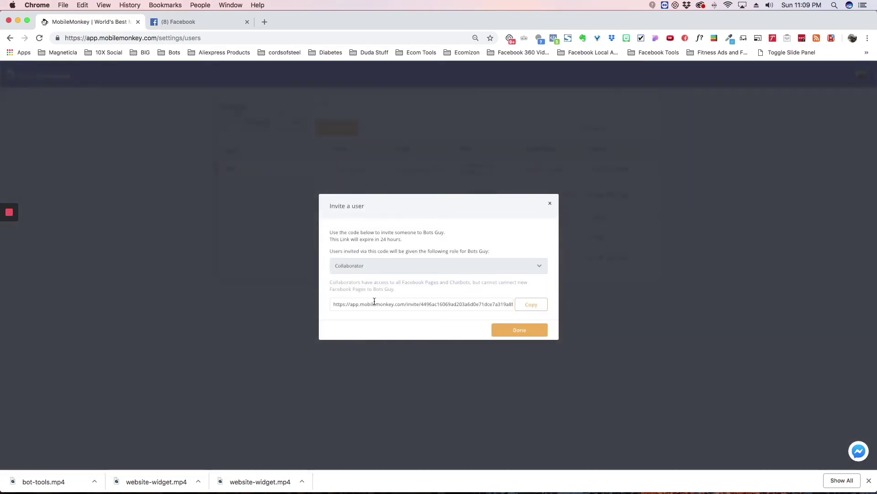
Keep Collaborator as the invitee's role, close the invite window, and return to the dashboard
click(385, 267)
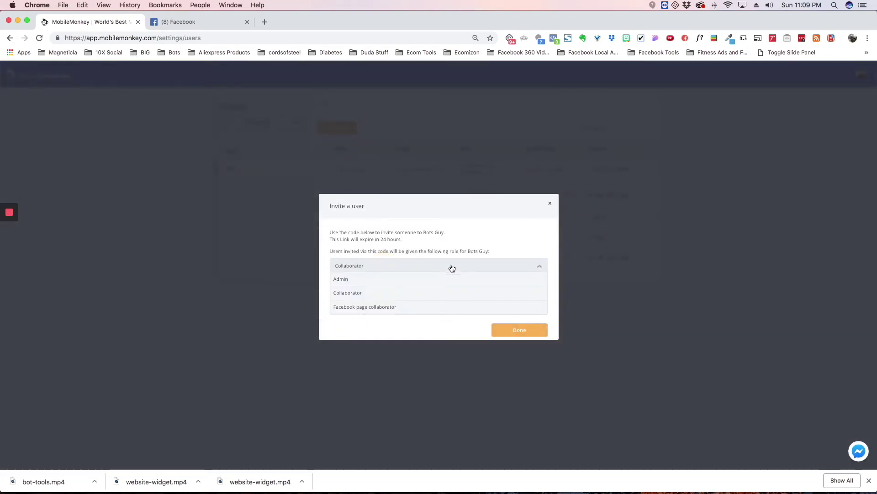
click(500, 236)
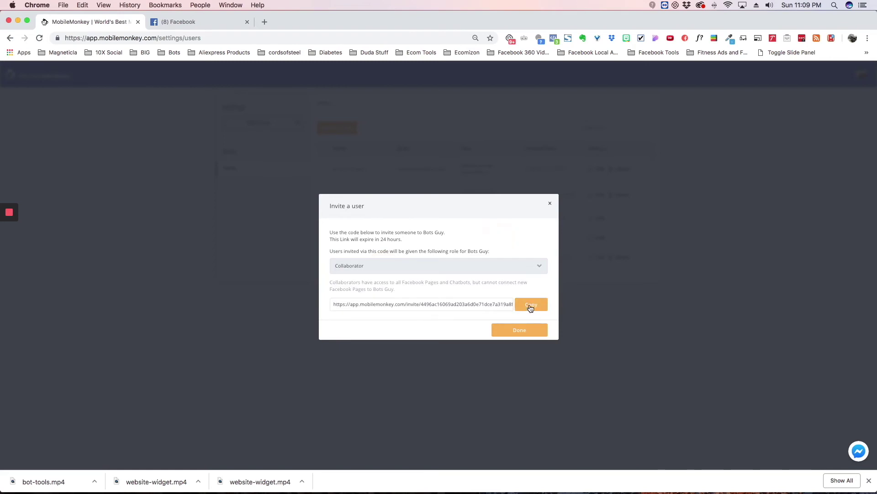
click(551, 205)
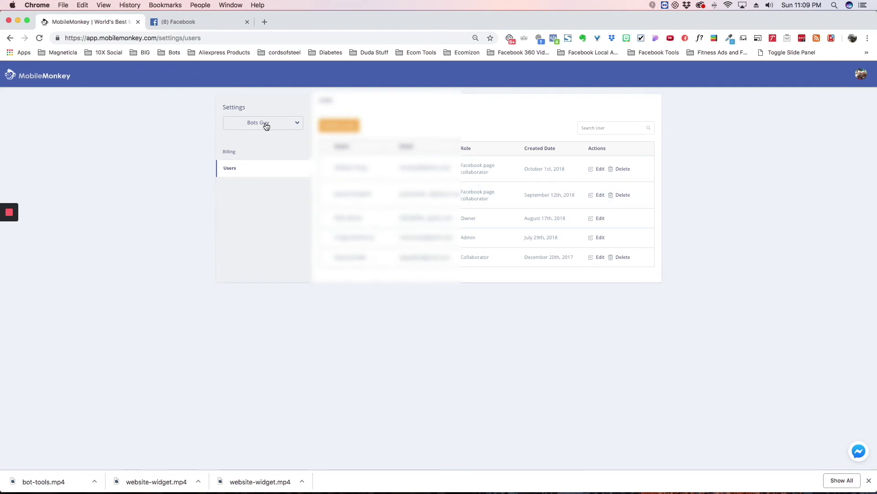
click(61, 81)
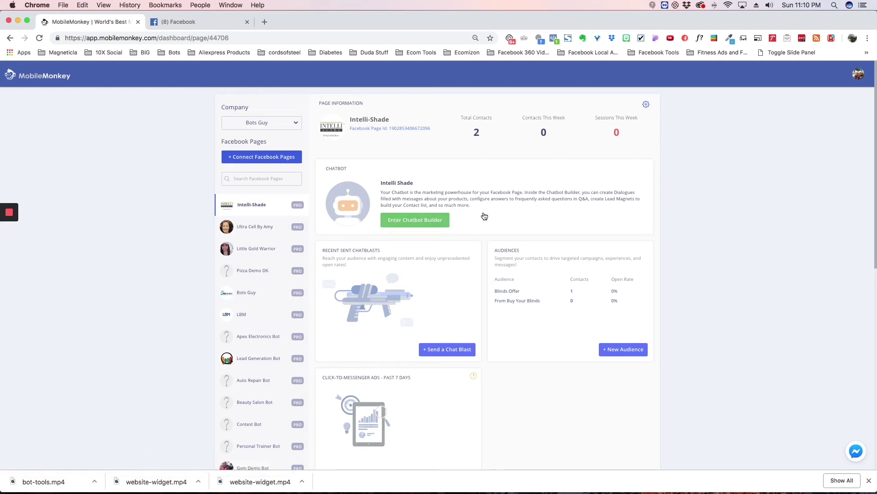
Expand More Chatbots (Advanced) on the Intelli-Shade dashboard and start creating a new chatbot
scroll(475, 215, down, 1)
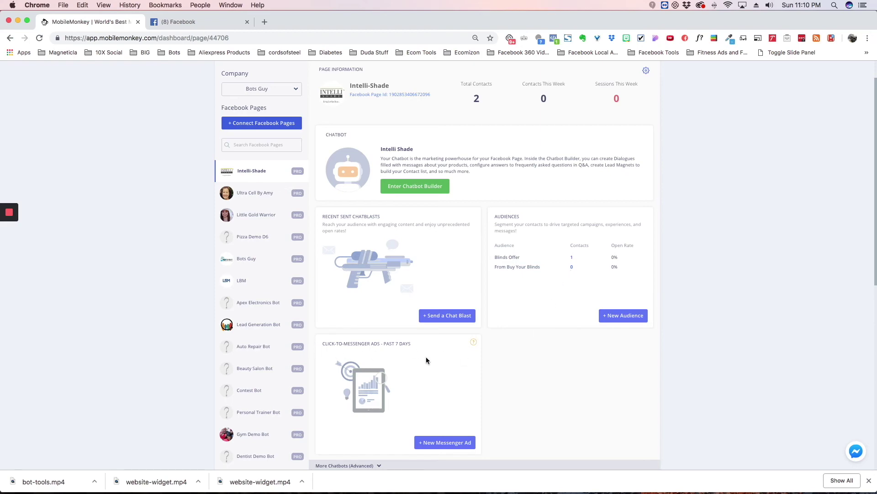
scroll(426, 356, down, 6)
scroll(426, 356, up, 4)
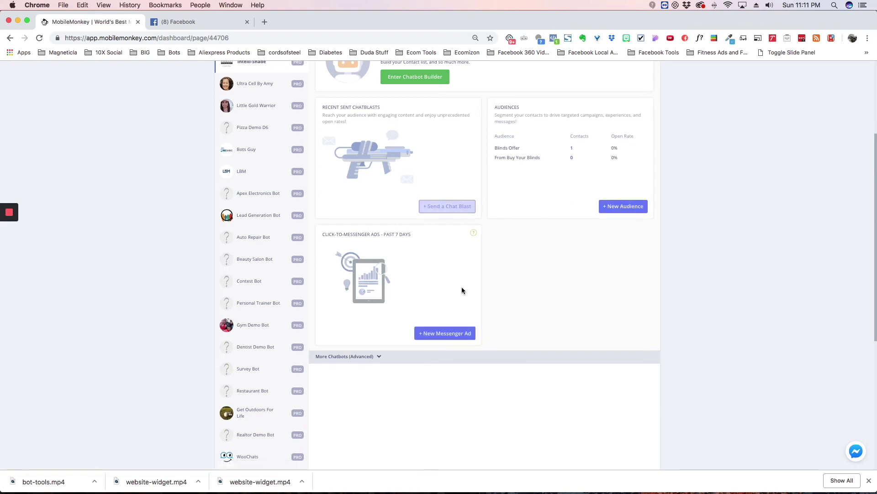
click(380, 358)
scroll(384, 358, down, 2)
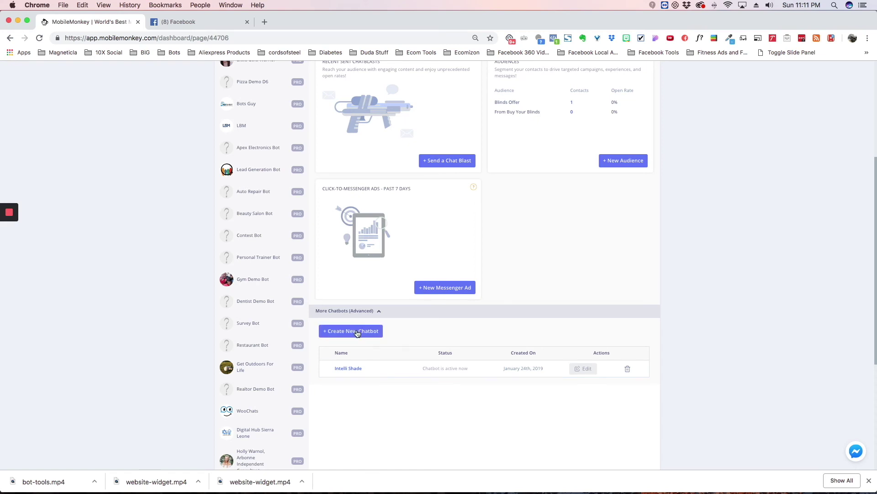
click(357, 332)
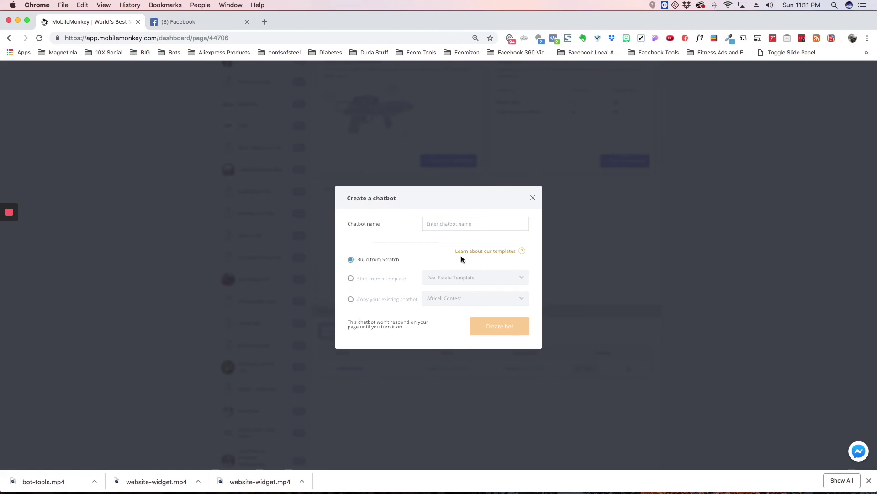
click(351, 279)
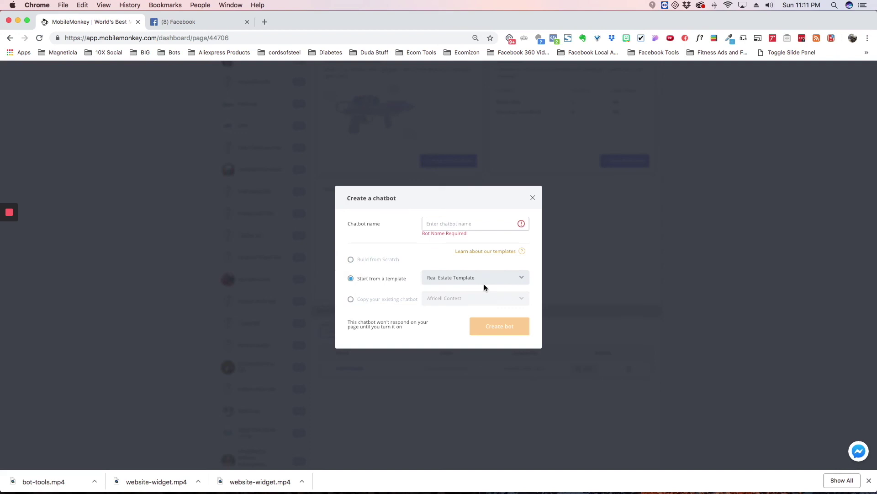
click(524, 279)
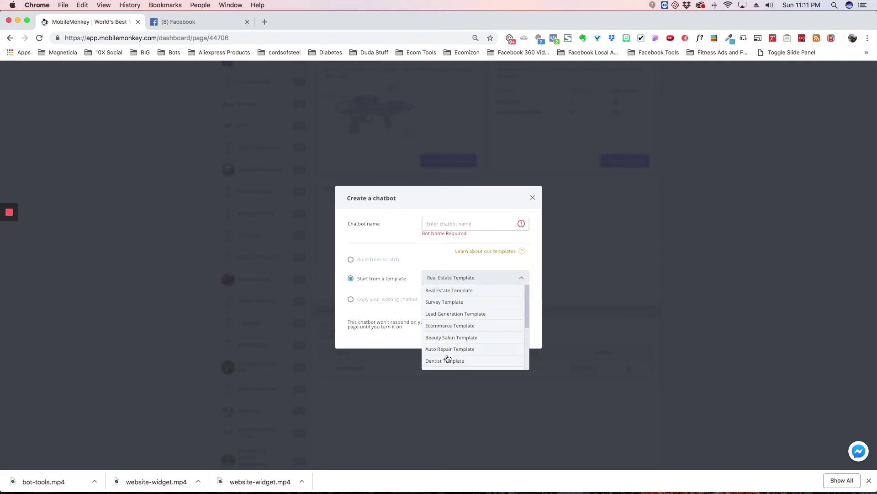
click(539, 271)
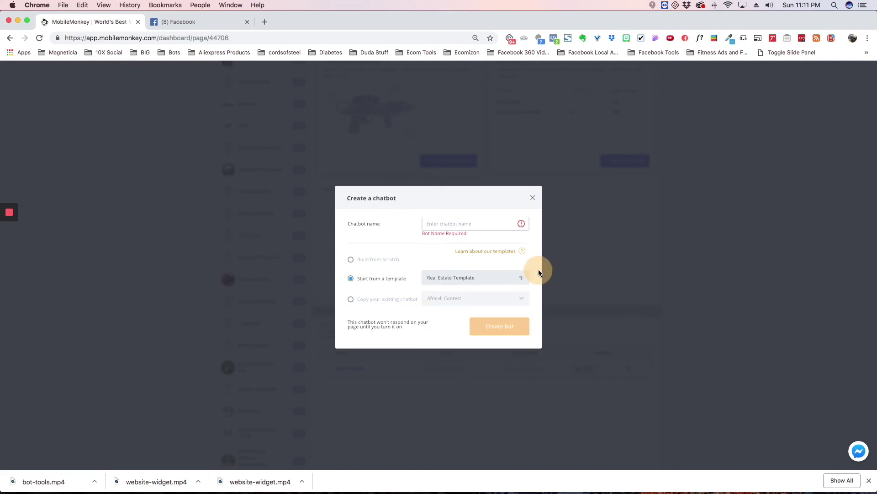
click(352, 300)
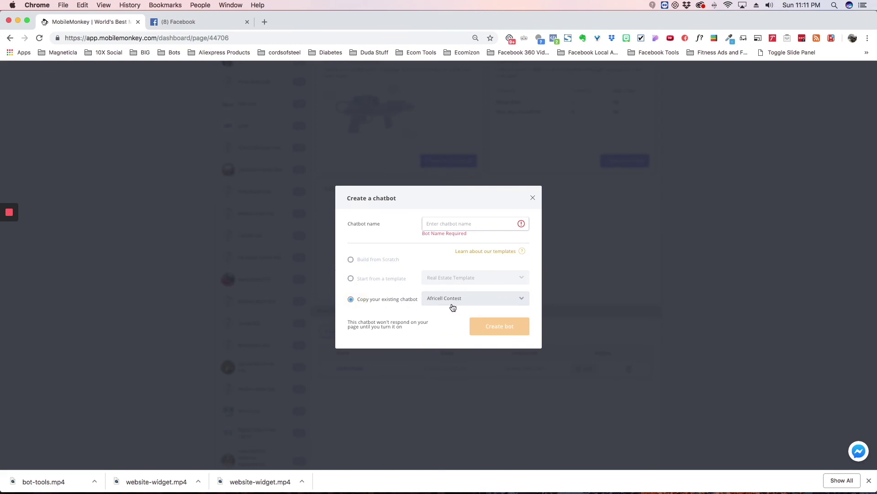
click(524, 302)
click(537, 295)
click(533, 198)
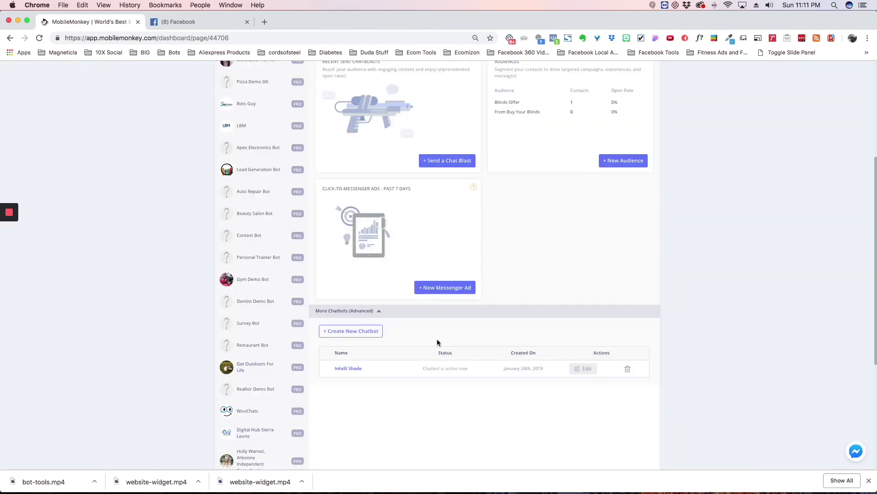
scroll(491, 278, up, 5)
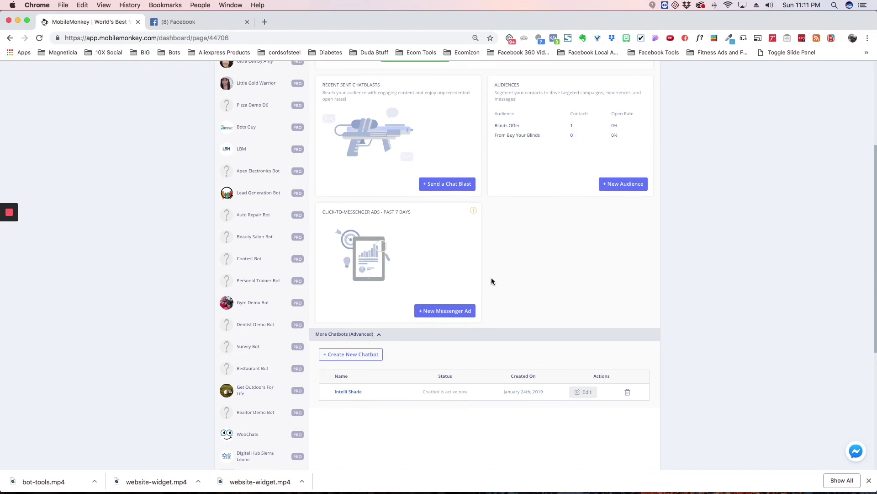